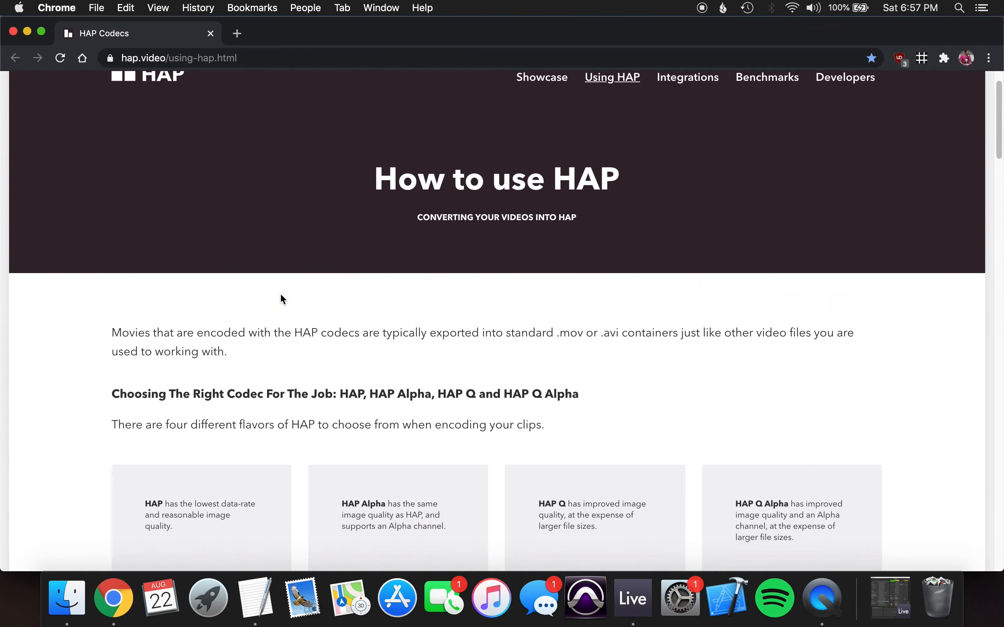
# Step: Review the HAP usage page and the AVF Batch Converter release, and open the README's Pixabay and Pexels stock video links
pyautogui.scroll(-4, 280, 292)
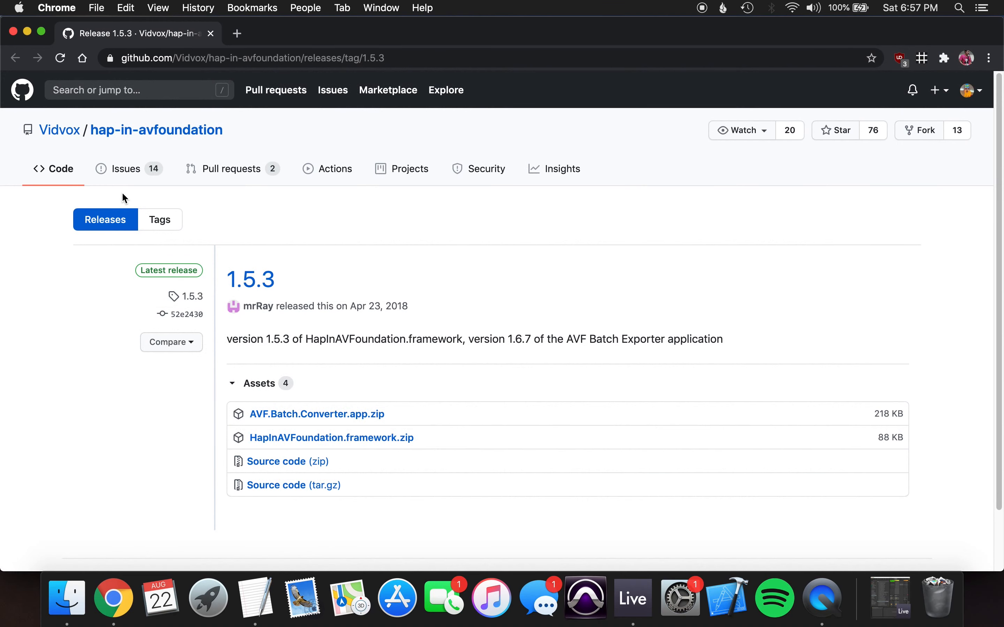
pyautogui.scroll(-3, 240, 218)
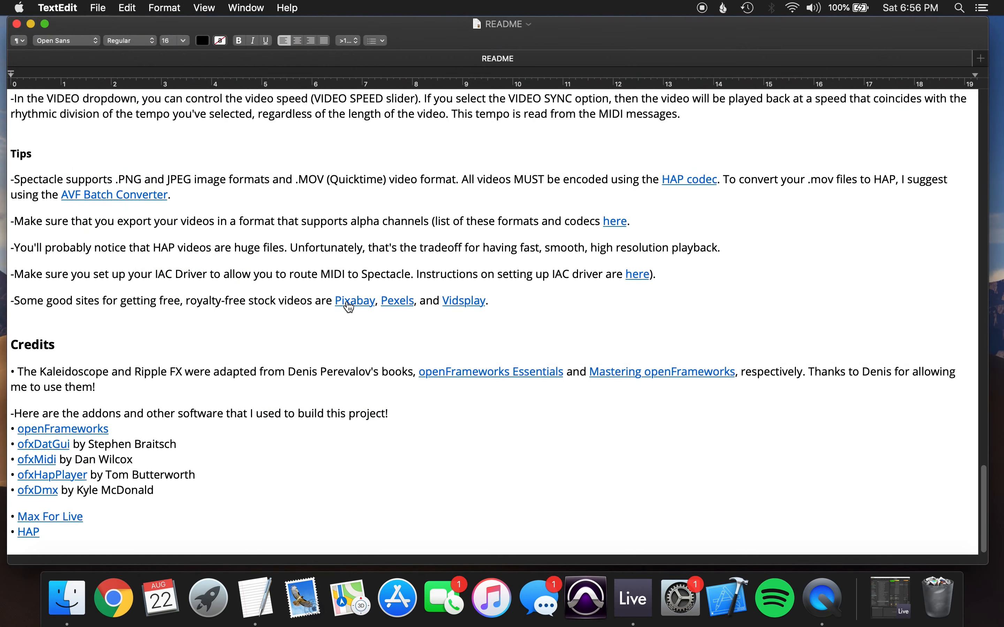
pyautogui.click(349, 303)
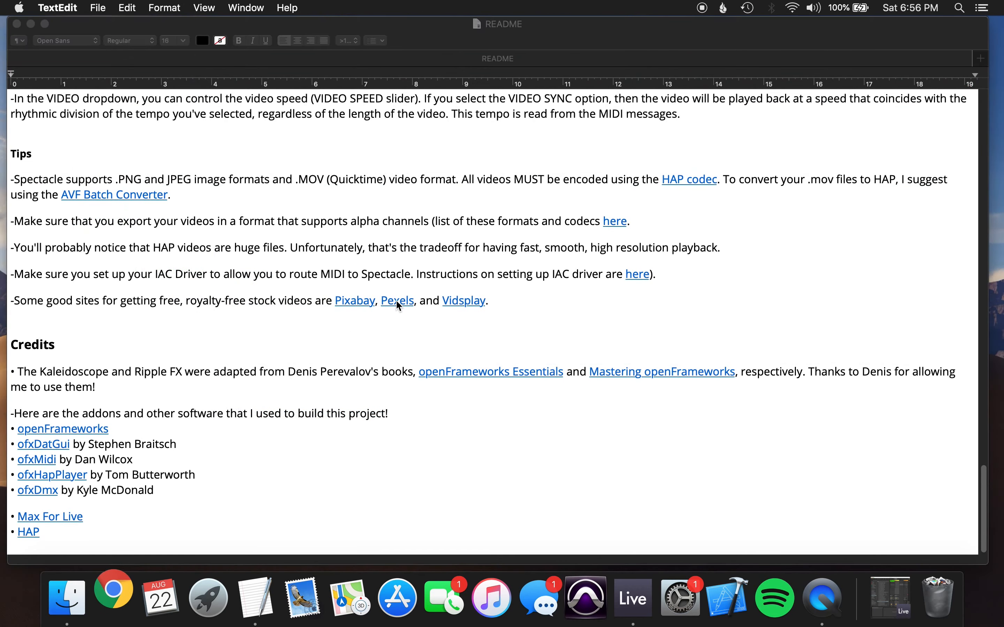
pyautogui.click(397, 301)
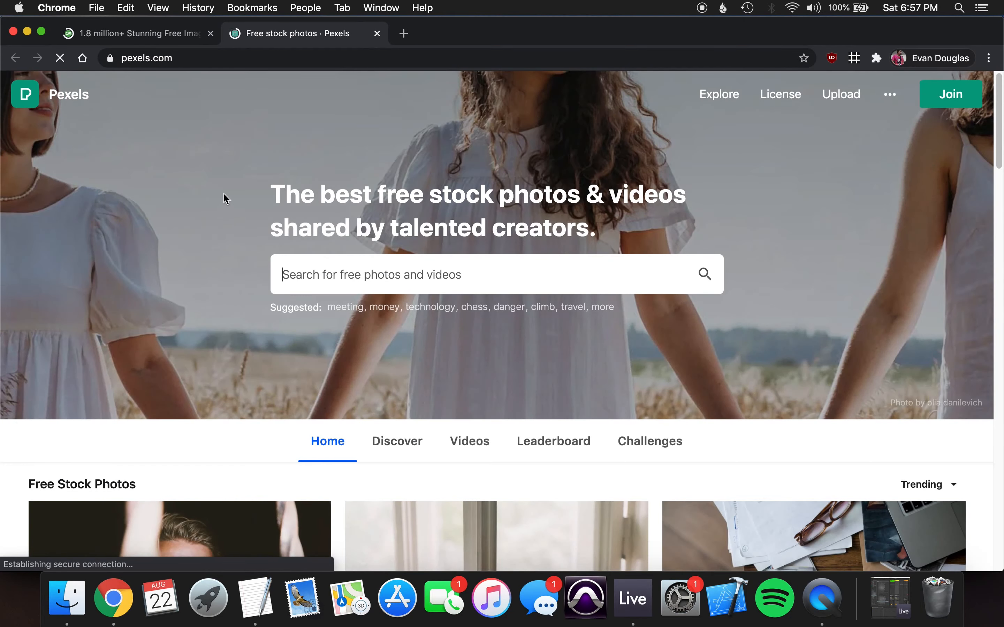
pyautogui.click(149, 35)
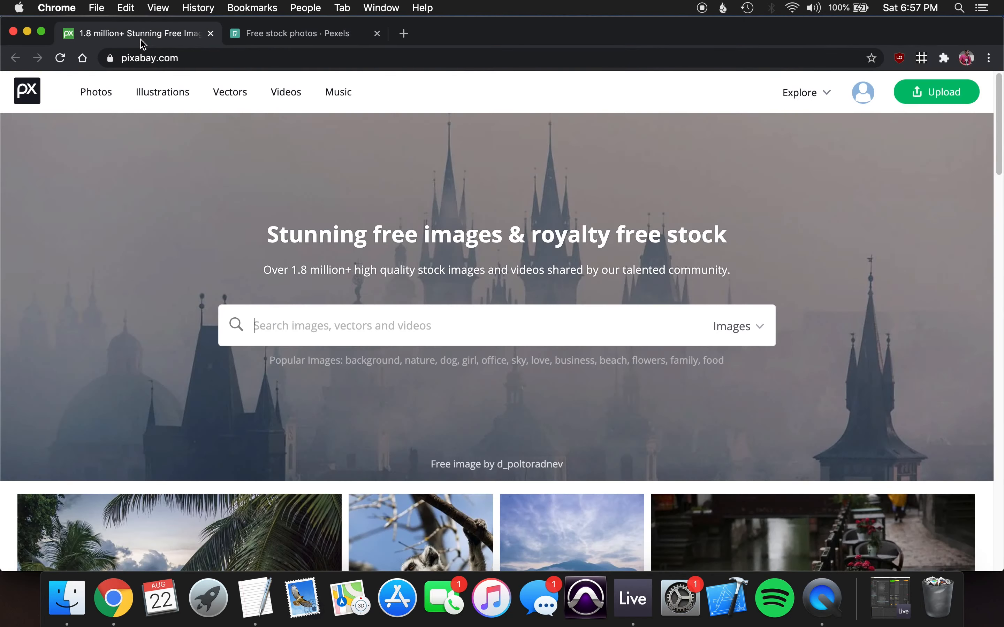
pyautogui.click(262, 35)
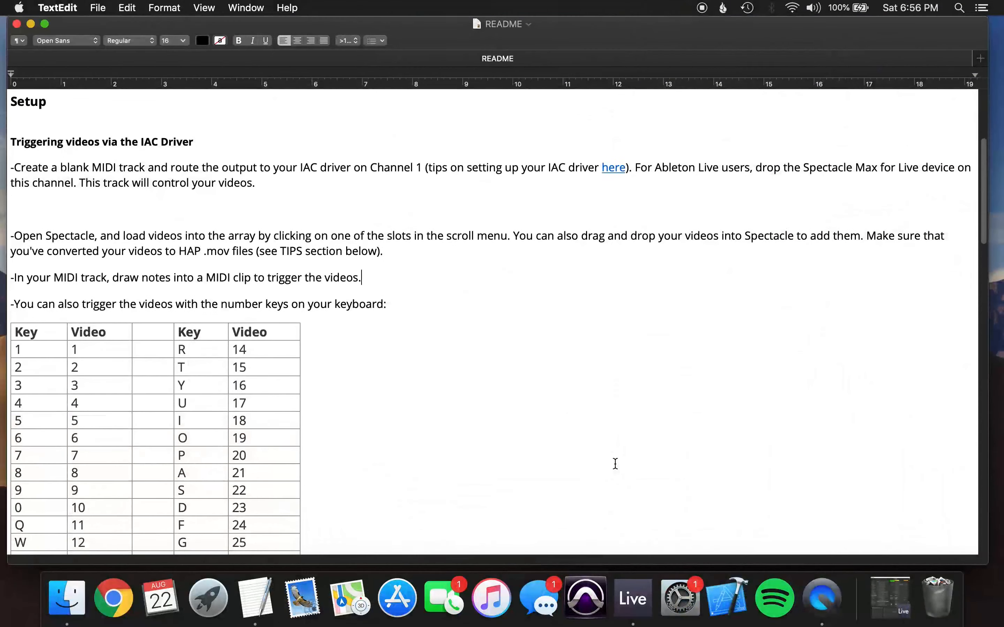
# Step: Read the README's table of keyboard video triggers, and trigger the first video slot from the keyboard in Spectacle
pyautogui.scroll(-5, 614, 464)
pyautogui.scroll(-1, 615, 464)
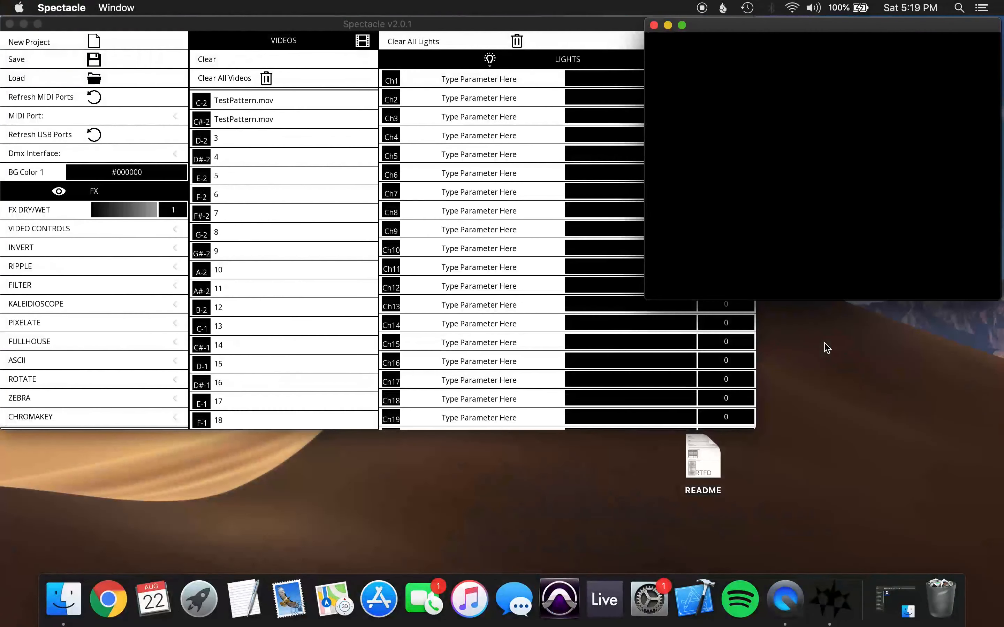
pyautogui.press('1')
pyautogui.press('1')
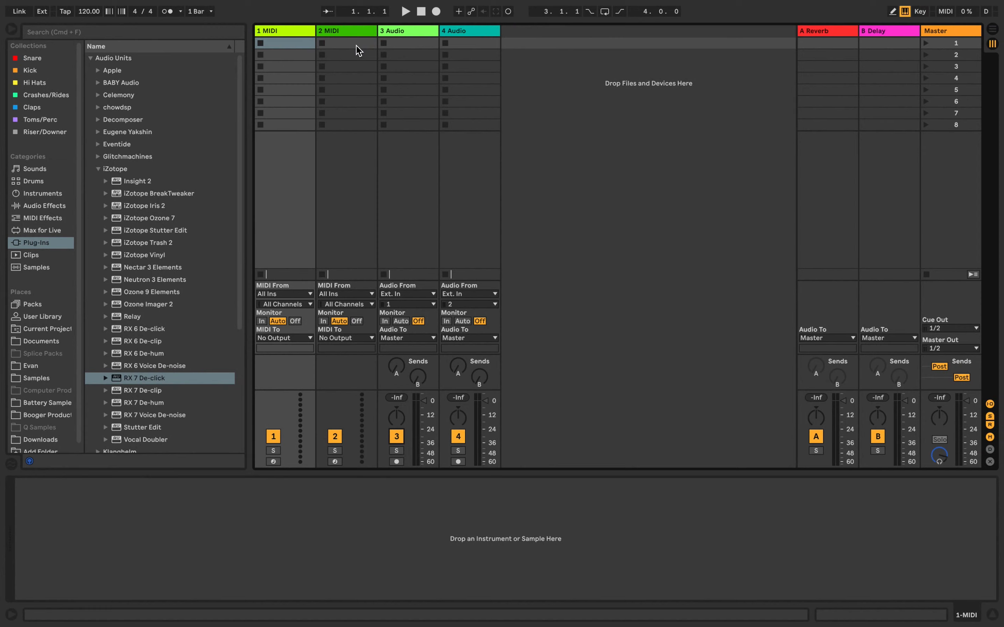
# Step: In Ableton Live, create a clip in the first slot of the 2 MIDI track and draw a C-2 note across its full bar
pyautogui.doubleClick(356, 43)
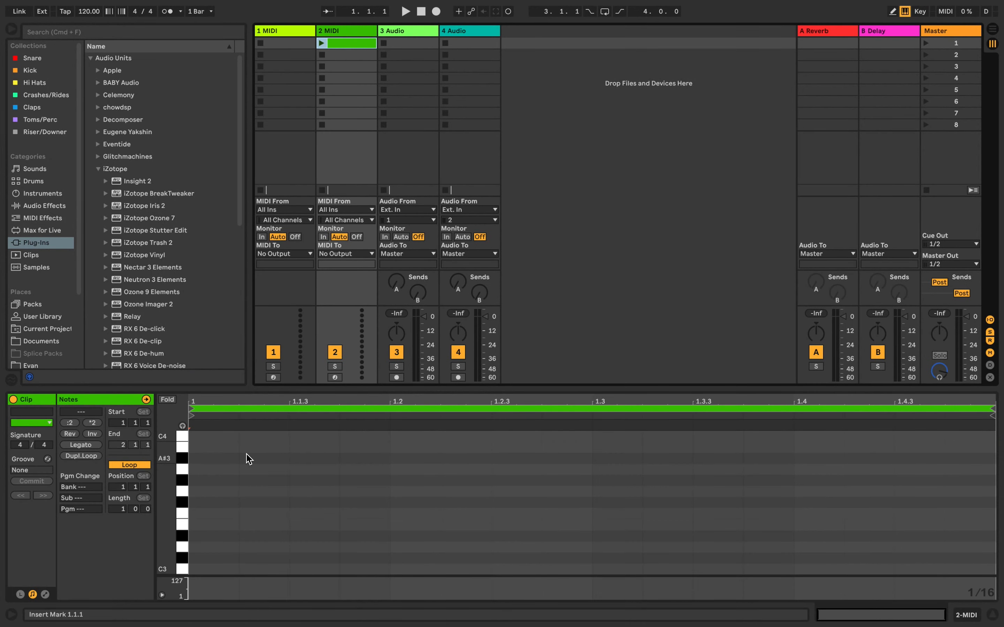
pyautogui.scroll(10, 247, 458)
pyautogui.scroll(-15, 247, 460)
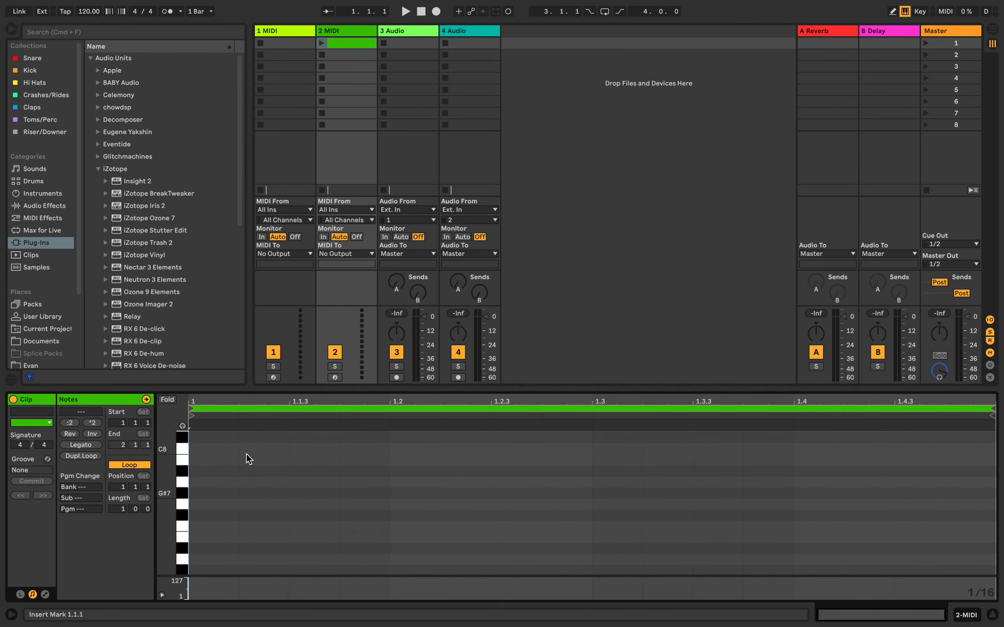
pyautogui.press('b')
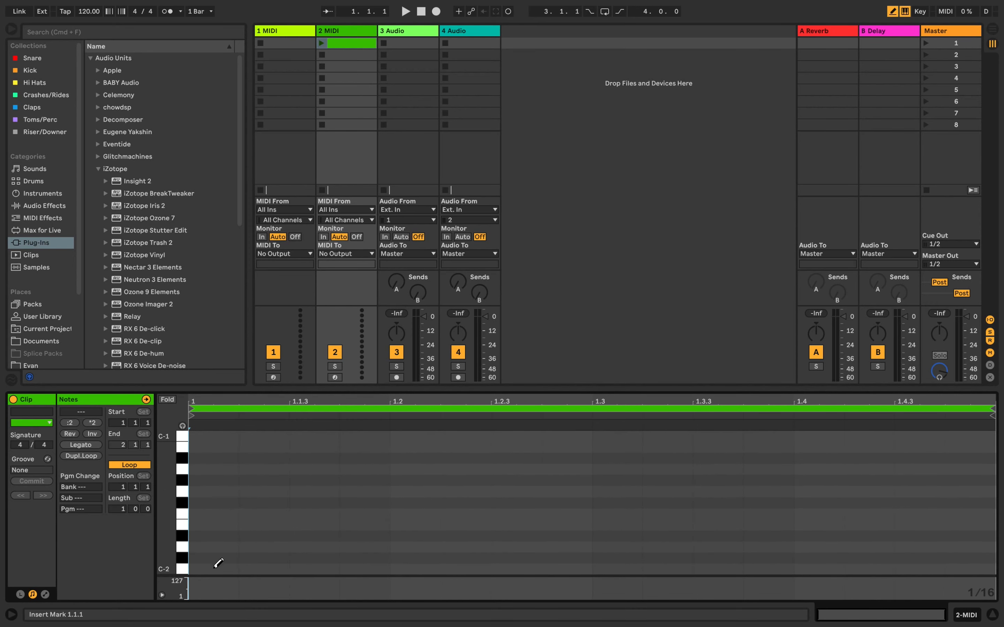
pyautogui.click(199, 569)
pyautogui.moveTo(235, 571); pyautogui.dragTo(979, 563)
pyautogui.press('b')
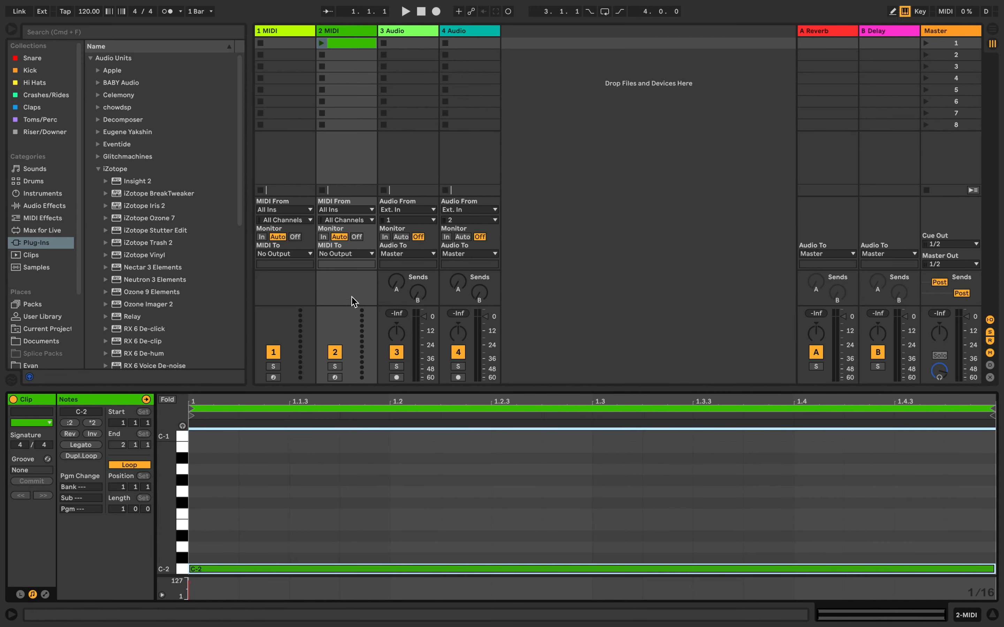
# Step: Route the 2 MIDI track's output to IAC Driver (IAC Bus 1), and choose IAC Driver IAC Bus 1 as Spectacle's MIDI port
pyautogui.click(356, 255)
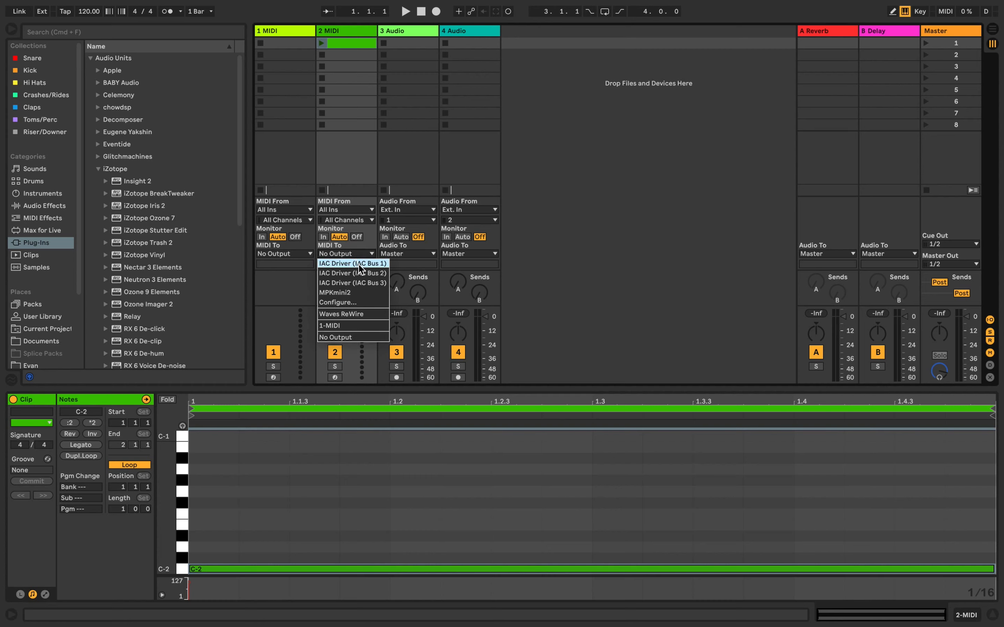
pyautogui.click(360, 265)
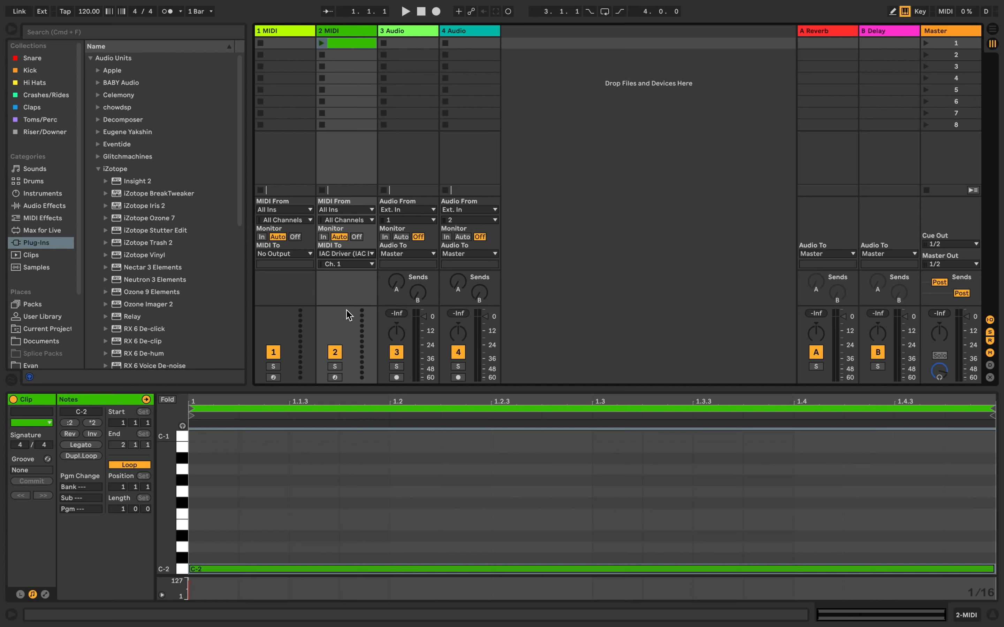
pyautogui.hotkey('ctrl', 'Left')
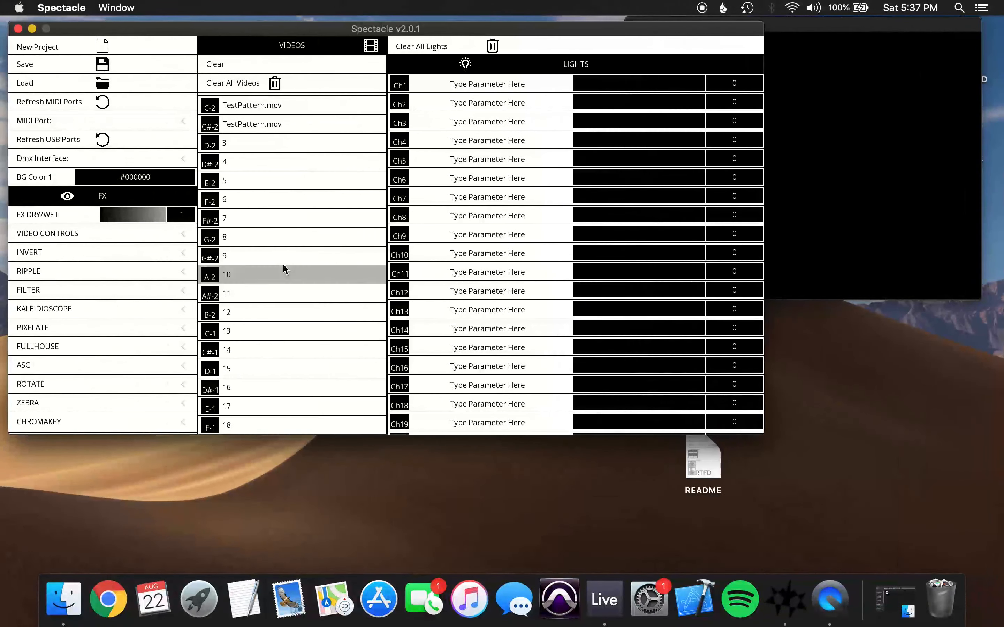
pyautogui.click(159, 123)
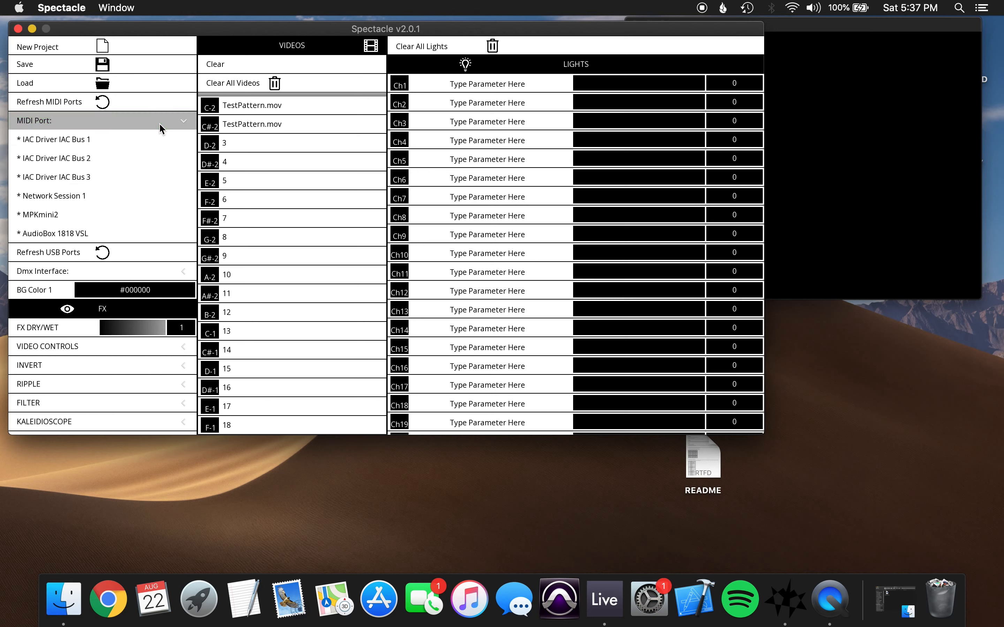
pyautogui.click(156, 140)
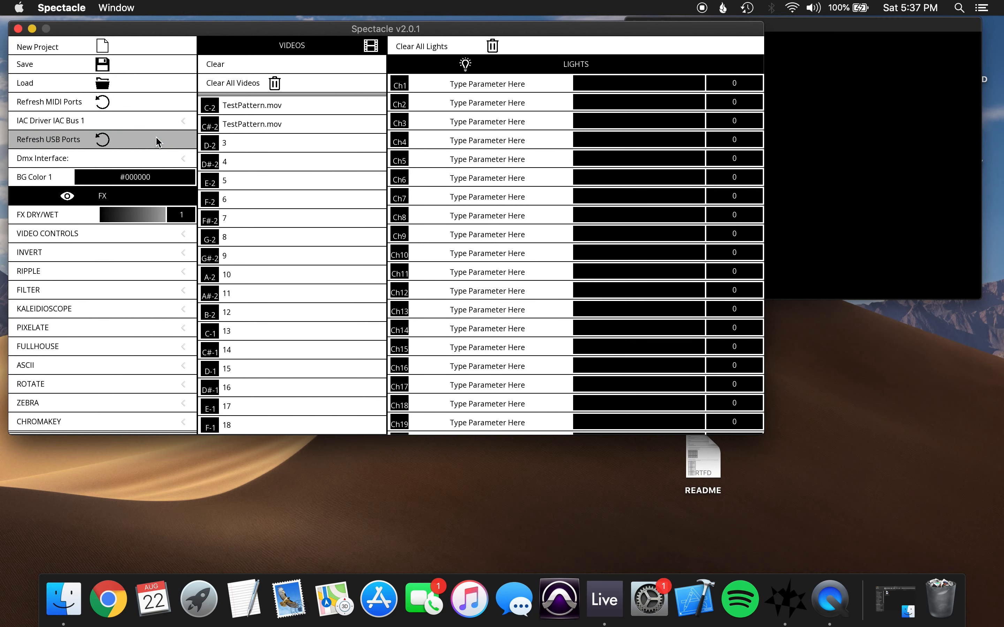
# Step: Launch the 2 MIDI track's clip in Live and check the triggered test pattern video in Spectacle
pyautogui.hotkey('ctrl', 'Right')
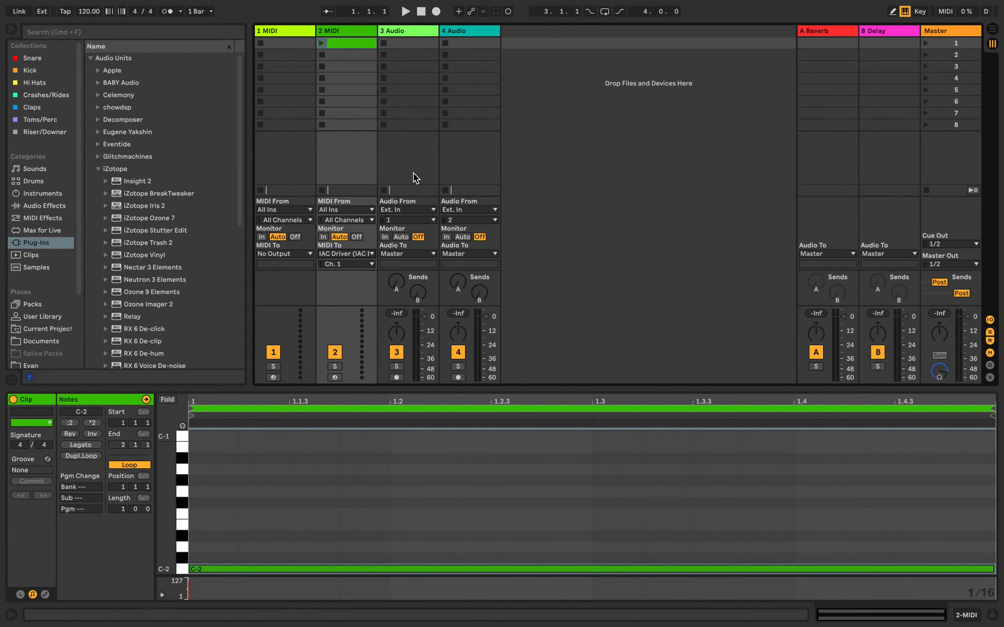
pyautogui.click(322, 43)
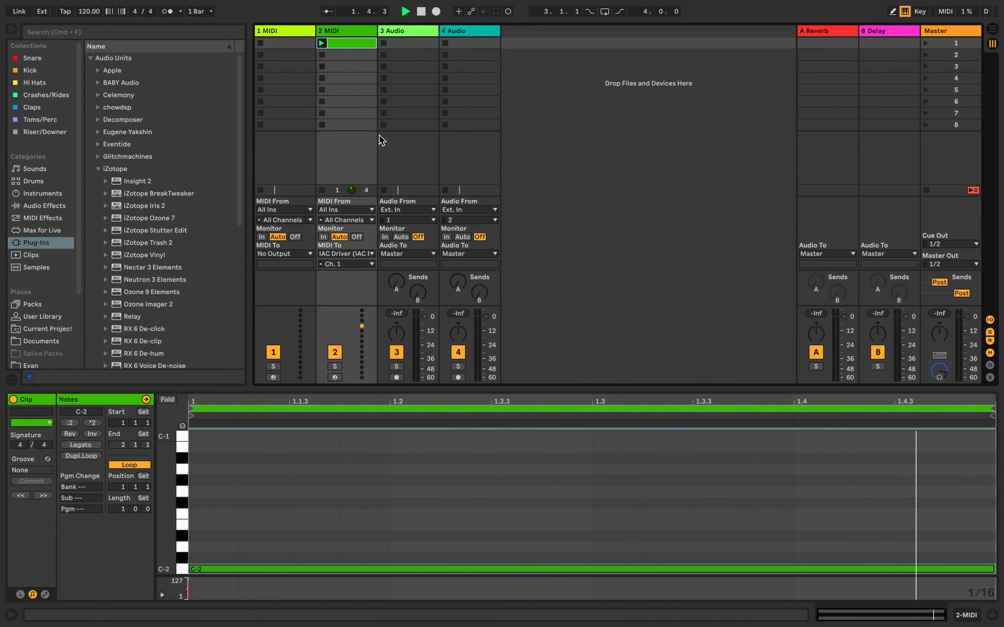
pyautogui.hotkey('ctrl', 'Left')
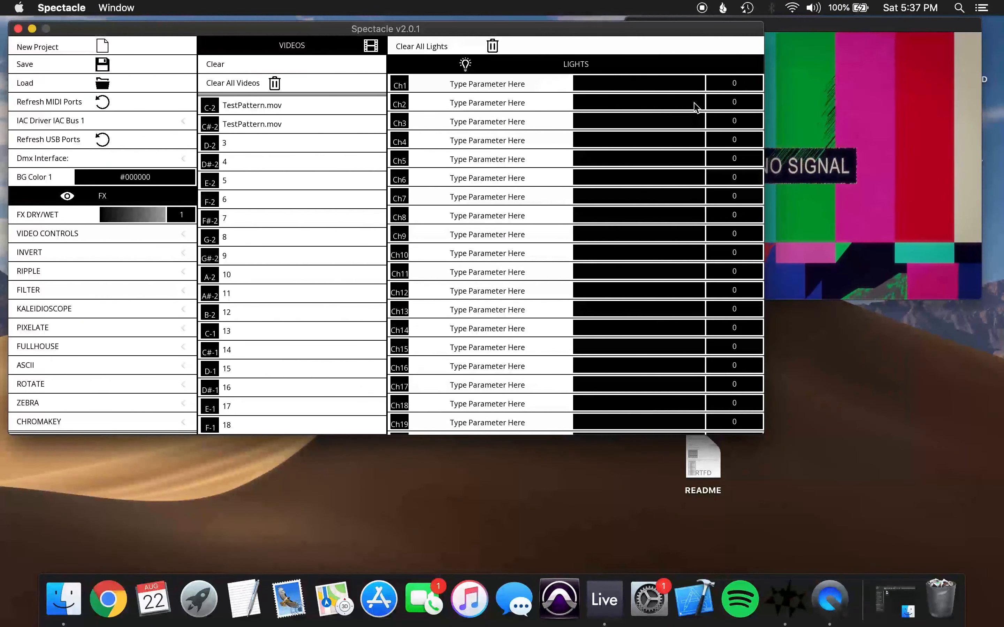
pyautogui.click(789, 100)
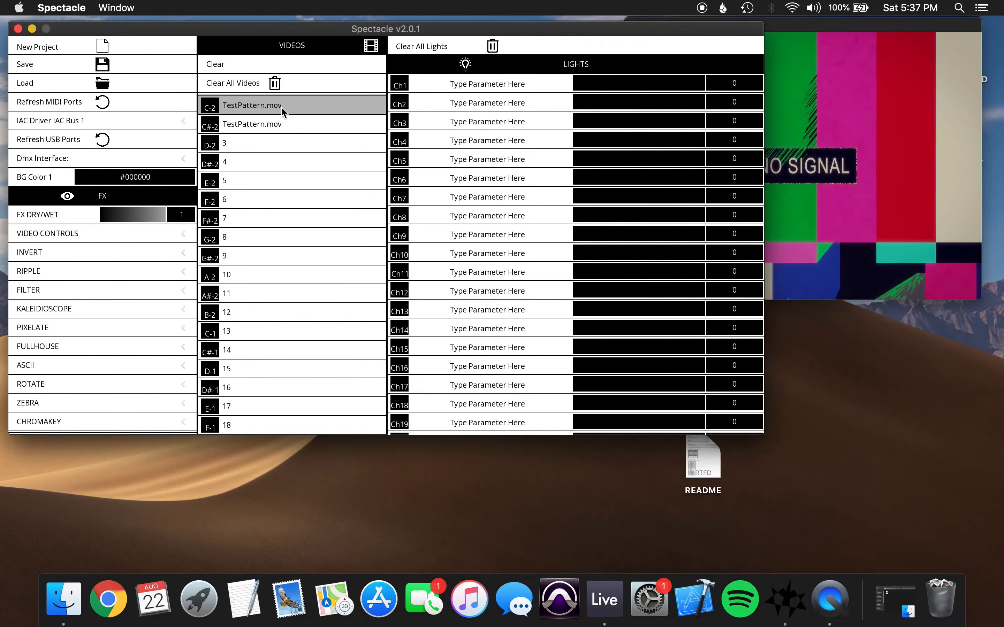
pyautogui.click(281, 107)
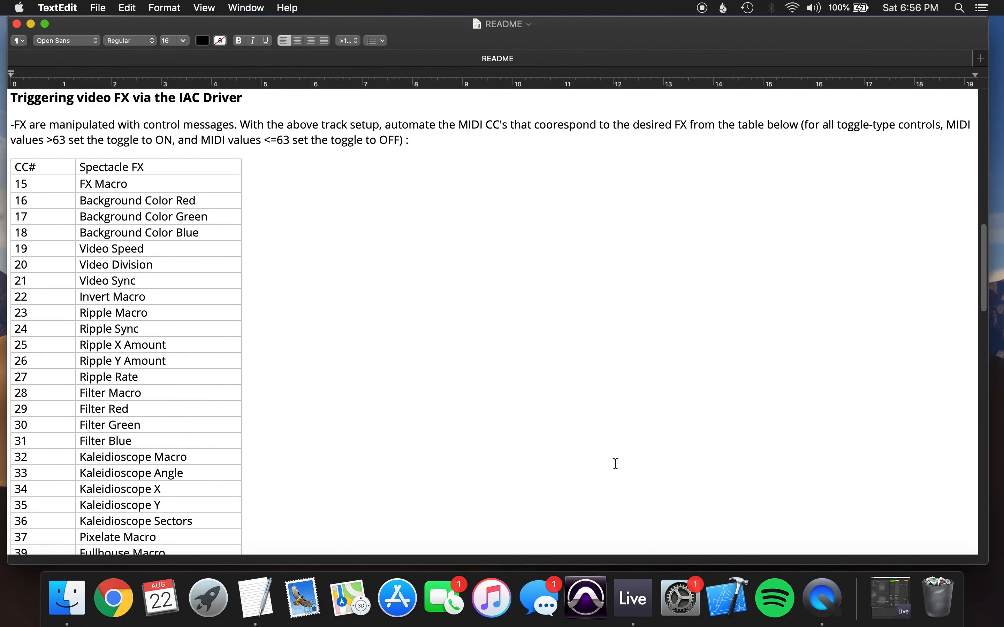
# Step: Examine the README's table of MIDI CC numbers for the Spectacle FX
pyautogui.scroll(-10, 616, 464)
pyautogui.scroll(-5, 616, 464)
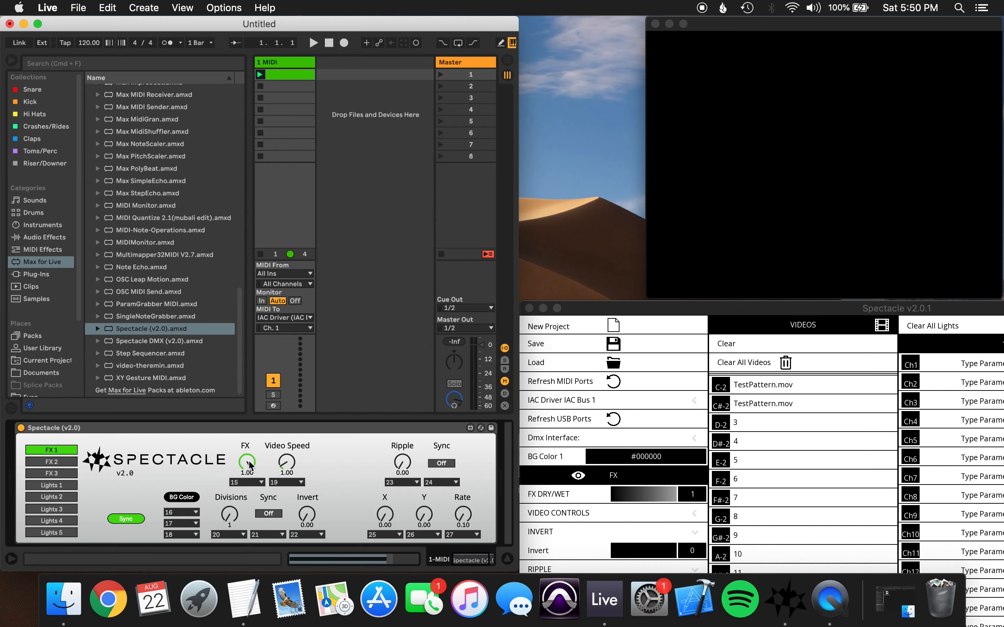
# Step: In Live, turn the Spectacle device's FX down to 0.24 and try its Invert control
pyautogui.moveTo(249, 466); pyautogui.dragTo(230, 527)
pyautogui.moveTo(301, 510); pyautogui.dragTo(332, 522)
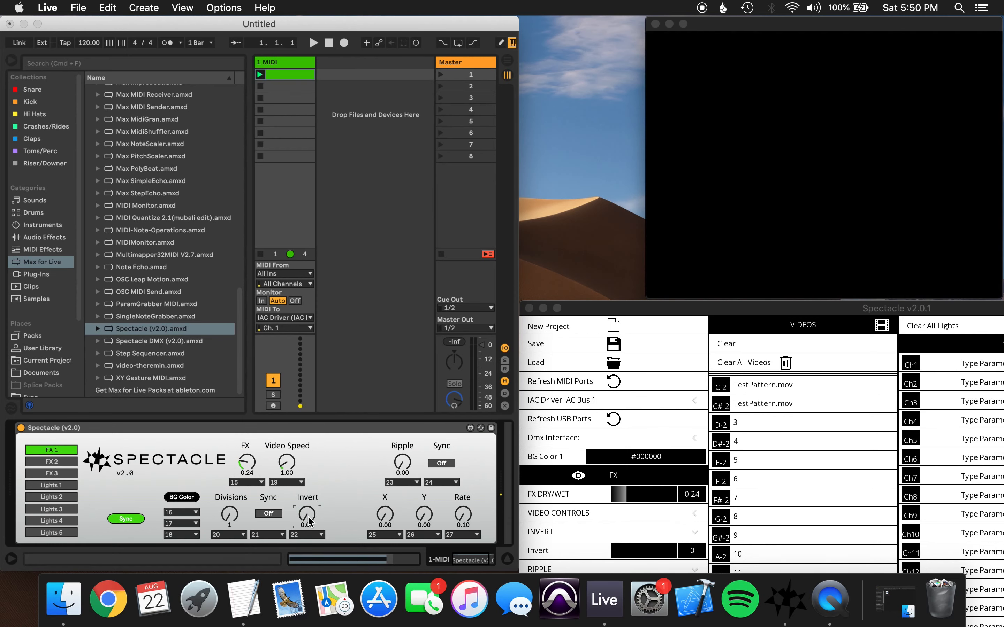
# Step: Set FX dry/wet to 0.95 and Invert to 0.5 in the Spectacle window, and resync it from the Live device
pyautogui.click(623, 494)
pyautogui.moveTo(624, 494); pyautogui.dragTo(676, 496)
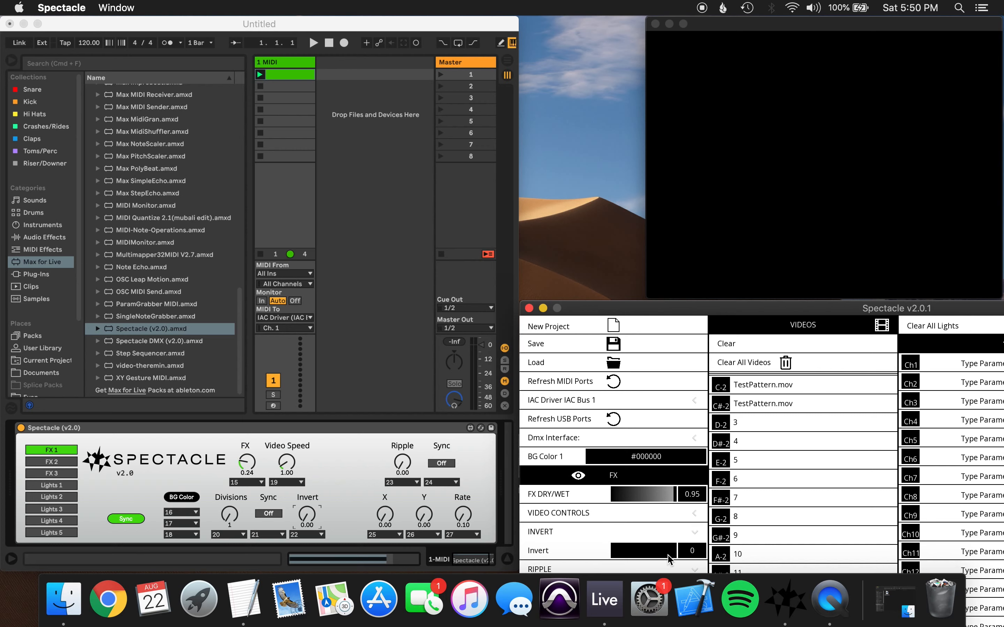
pyautogui.moveTo(668, 559); pyautogui.dragTo(645, 558)
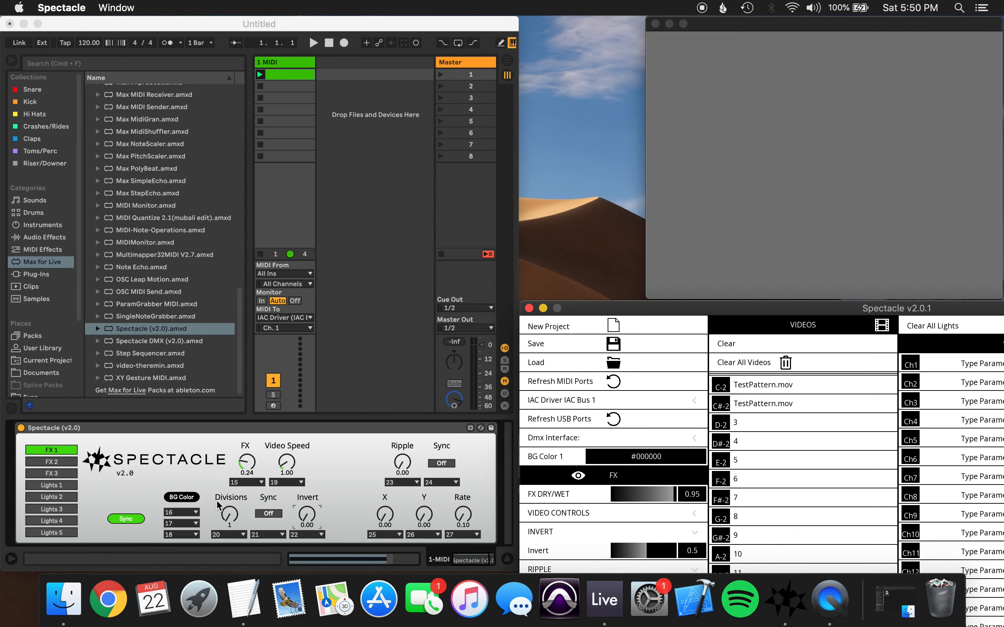
pyautogui.click(134, 525)
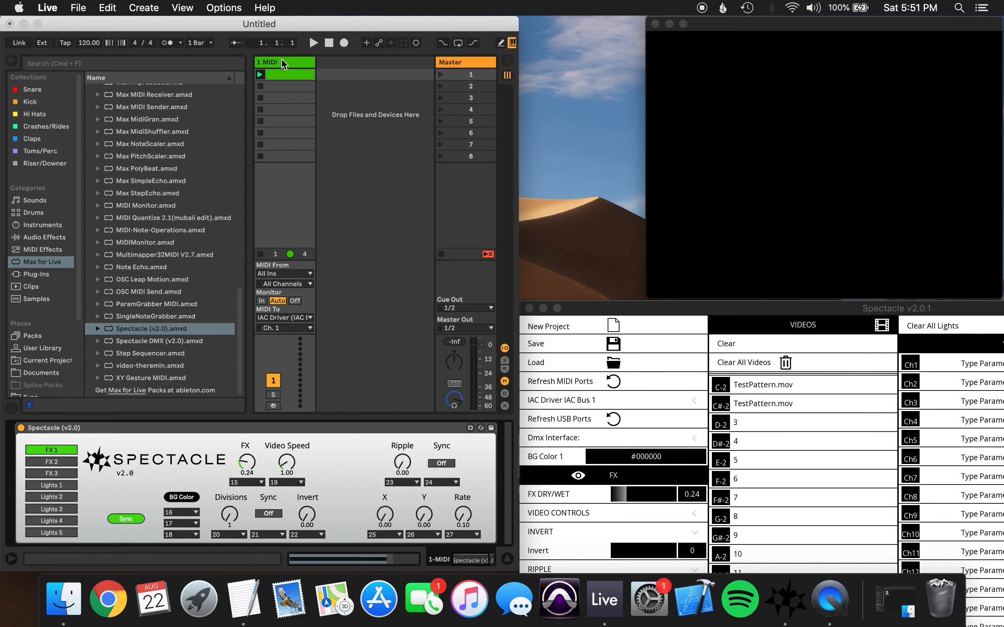
# Step: Start playback in Live, raise the Spectacle device's FX to 1.00 and try its Invert control on the test pattern
pyautogui.click(313, 43)
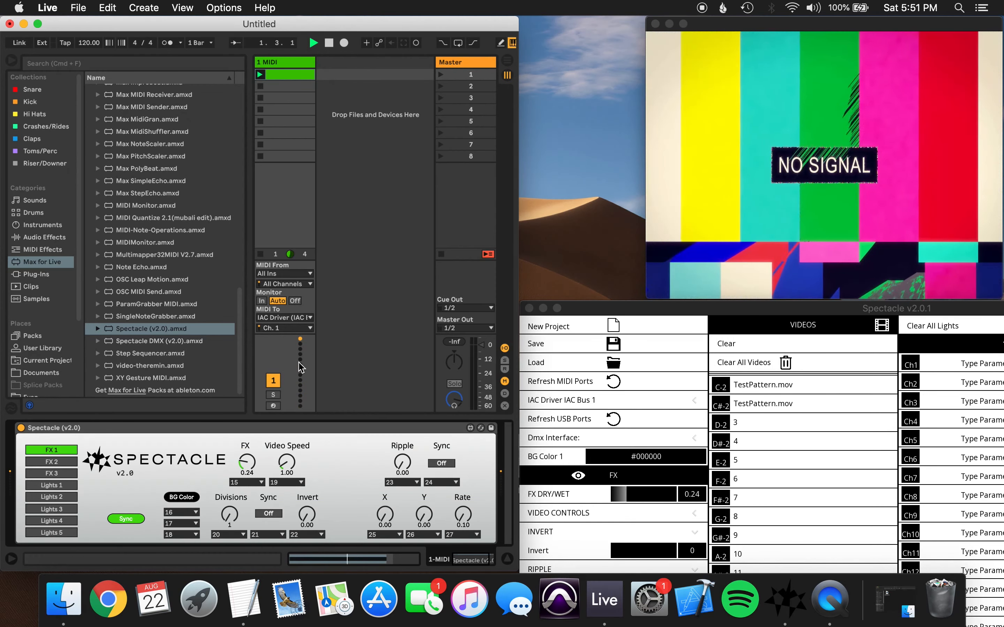
pyautogui.moveTo(233, 468); pyautogui.dragTo(244, 424)
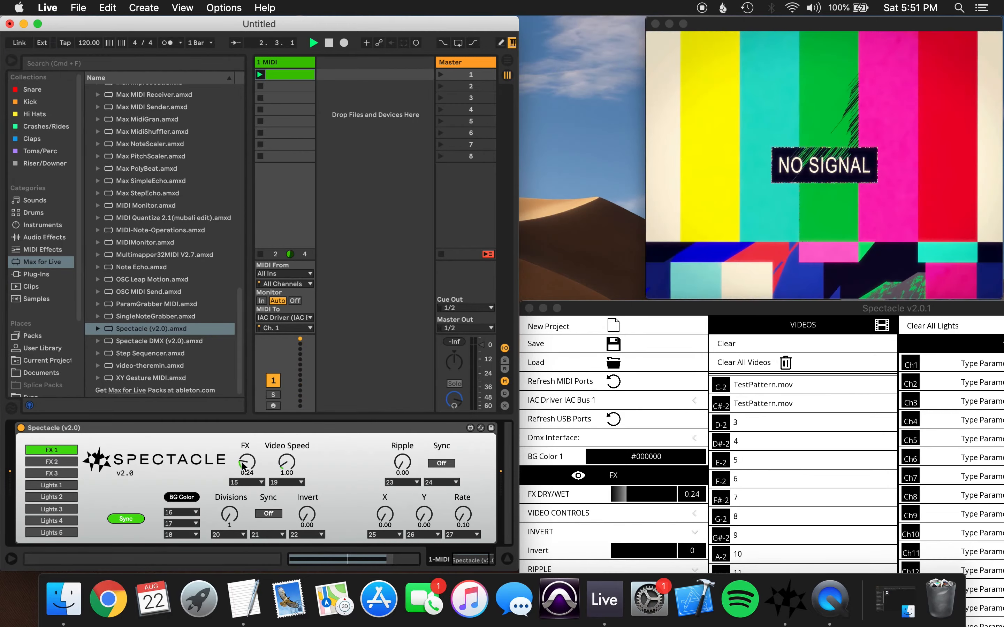
pyautogui.moveTo(244, 414); pyautogui.dragTo(251, 383)
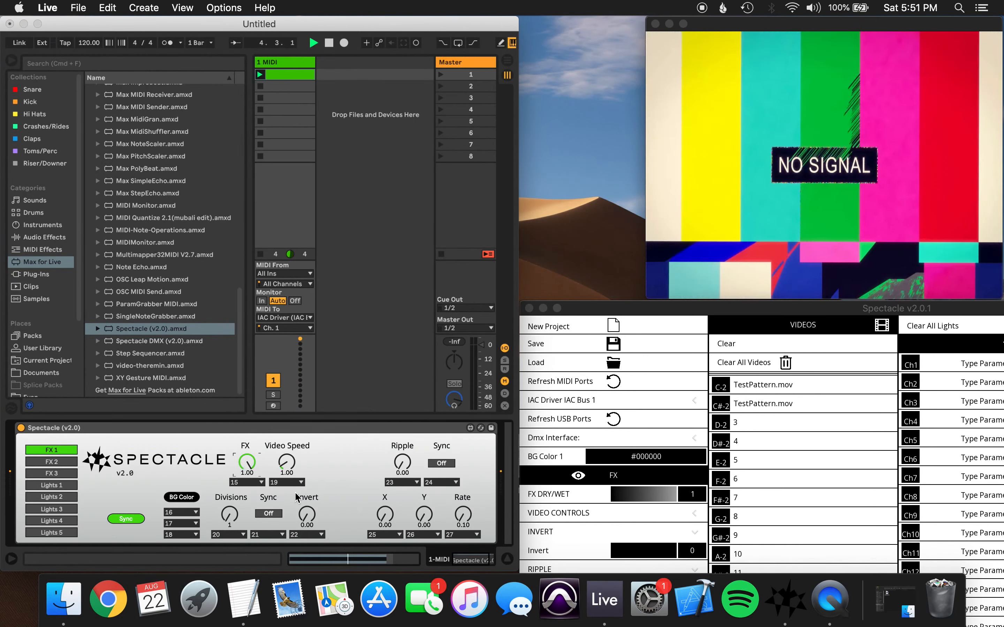
pyautogui.moveTo(307, 515); pyautogui.dragTo(331, 535)
pyautogui.click(683, 397)
pyautogui.click(684, 398)
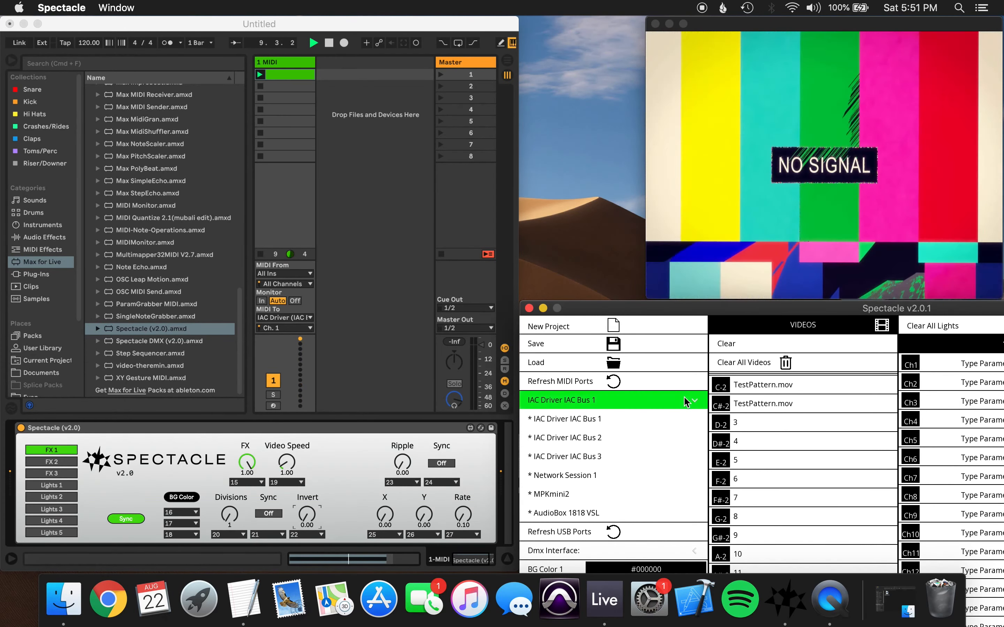
# Step: On the device's FX 2 page, turn up Kaleidoscope, adjust its Sectors and try Pixelate on the playing video
pyautogui.click(51, 461)
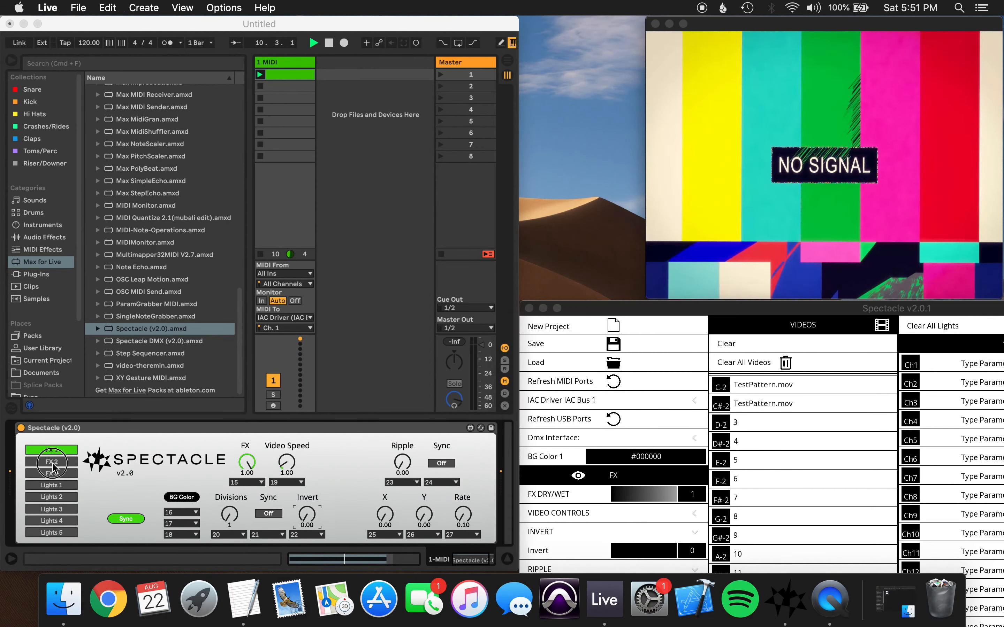
pyautogui.moveTo(200, 465); pyautogui.dragTo(228, 395)
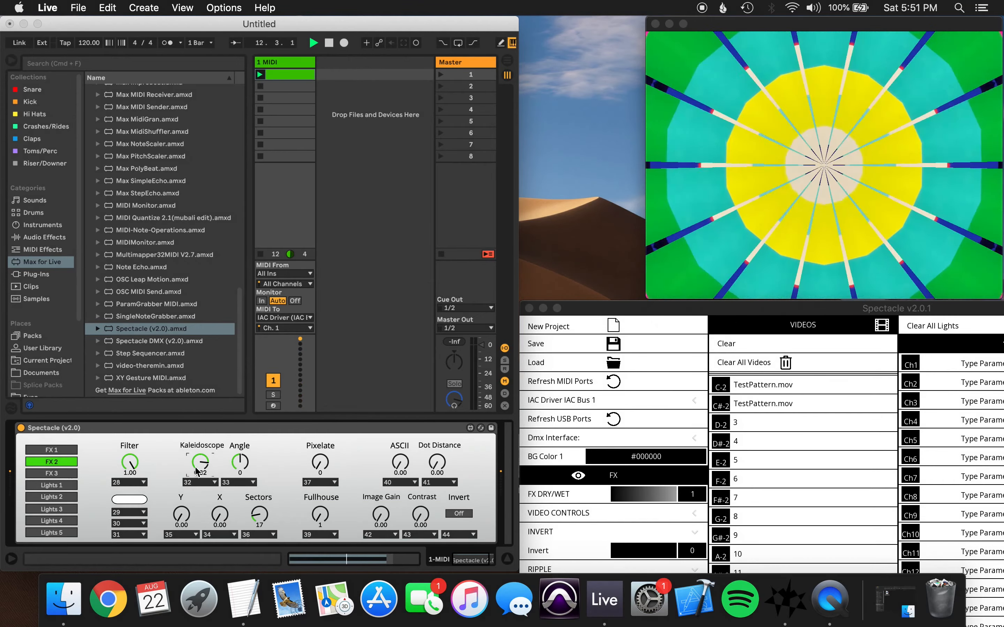
pyautogui.moveTo(264, 519); pyautogui.dragTo(287, 497)
pyautogui.click(320, 462)
pyautogui.moveTo(320, 462); pyautogui.dragTo(347, 426)
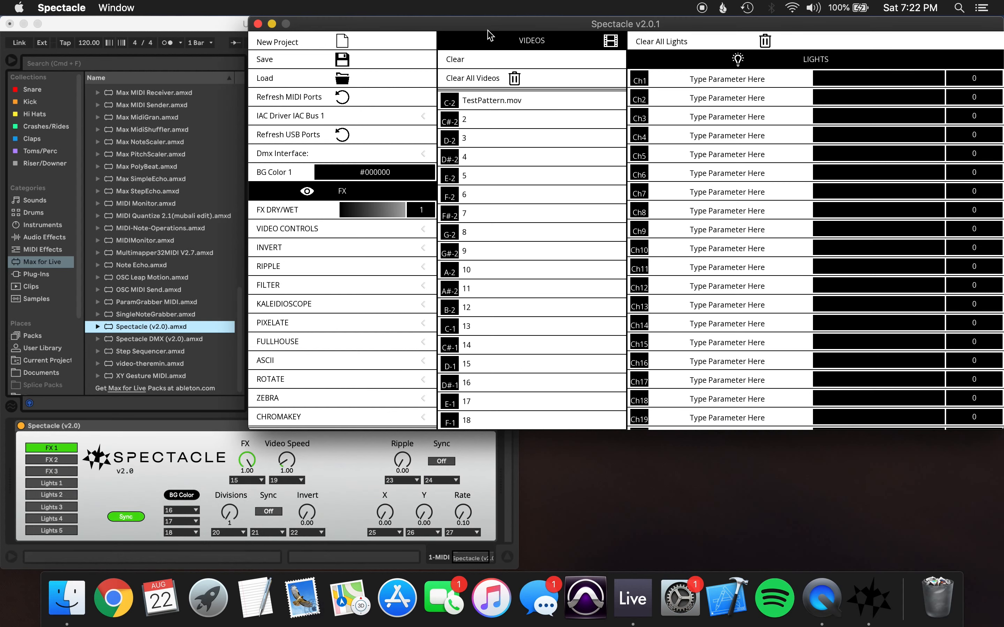
# Step: Set the DMX interface in Spectacle to tty.usbserial-A50285BI
pyautogui.click(375, 157)
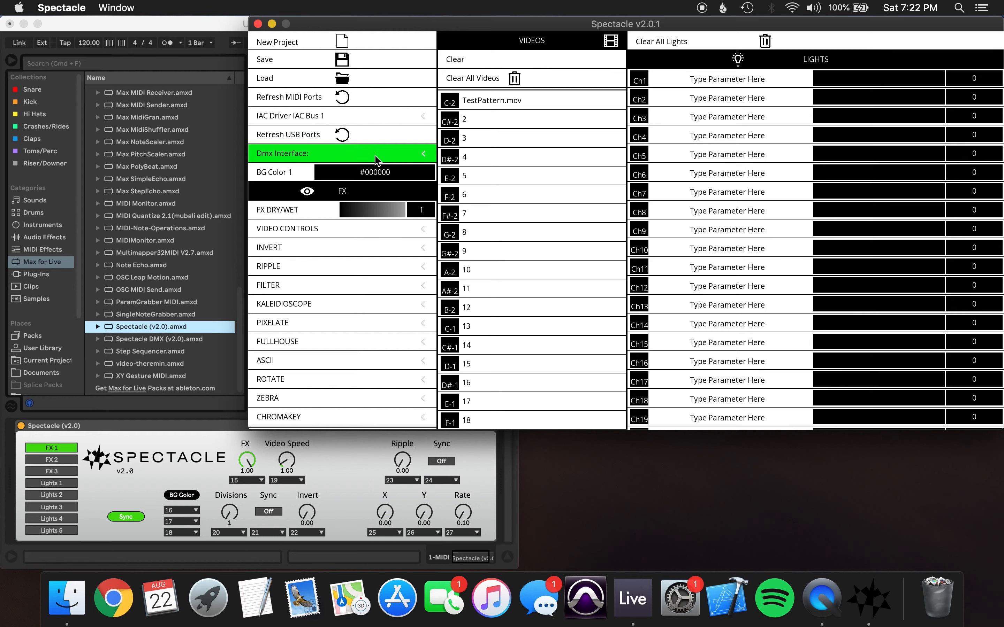
pyautogui.click(373, 174)
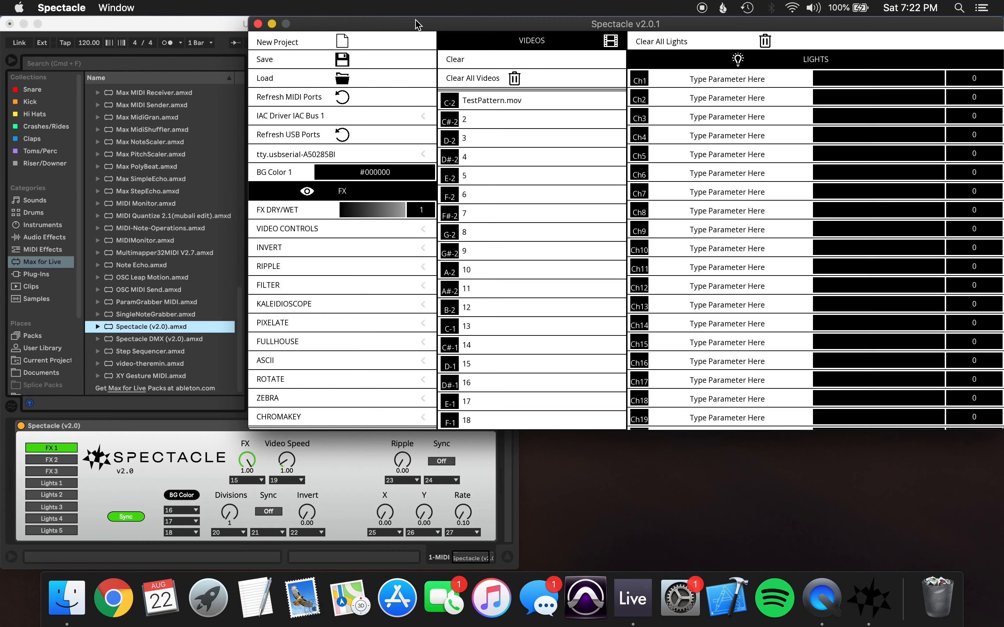
# Step: In Live, route the 2 MIDI track's output to the IAC Driver on Ch. 2 and add the Spectacle DMX (v2.0) device to it
pyautogui.click(207, 24)
pyautogui.click(374, 209)
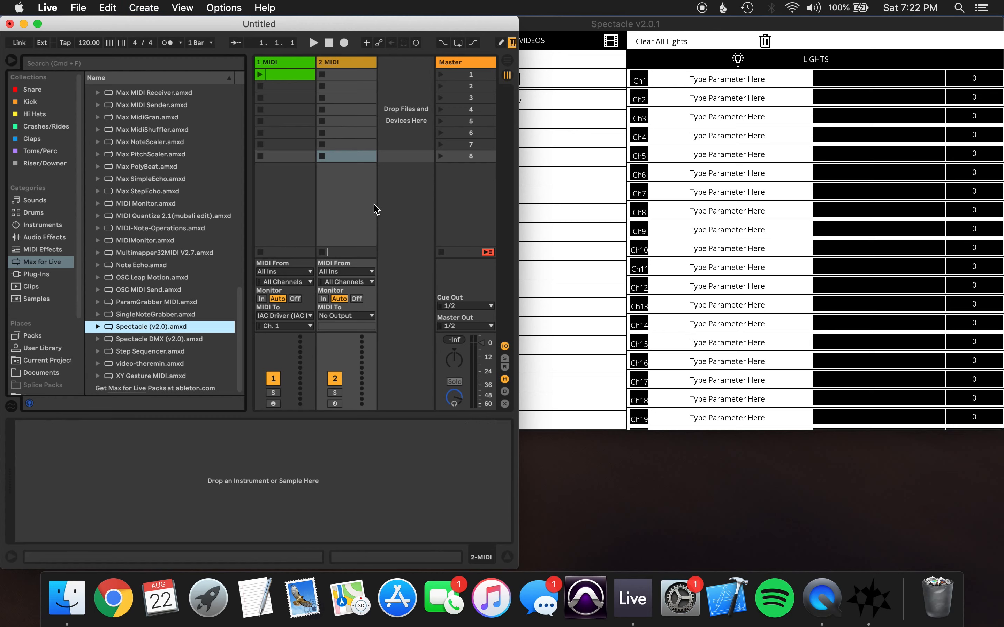
pyautogui.click(348, 316)
pyautogui.click(348, 330)
pyautogui.click(348, 329)
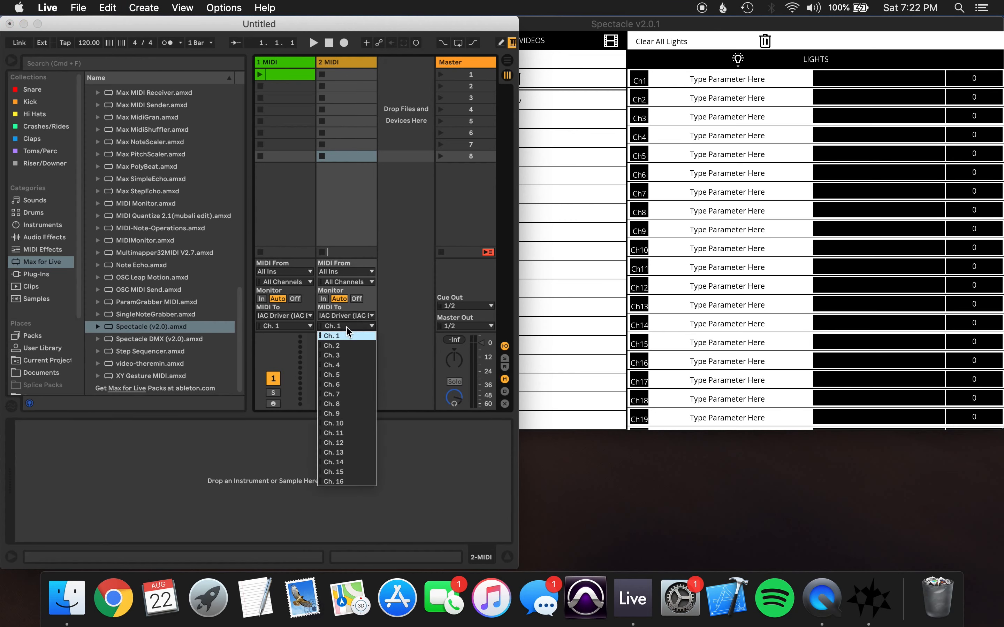
pyautogui.click(348, 349)
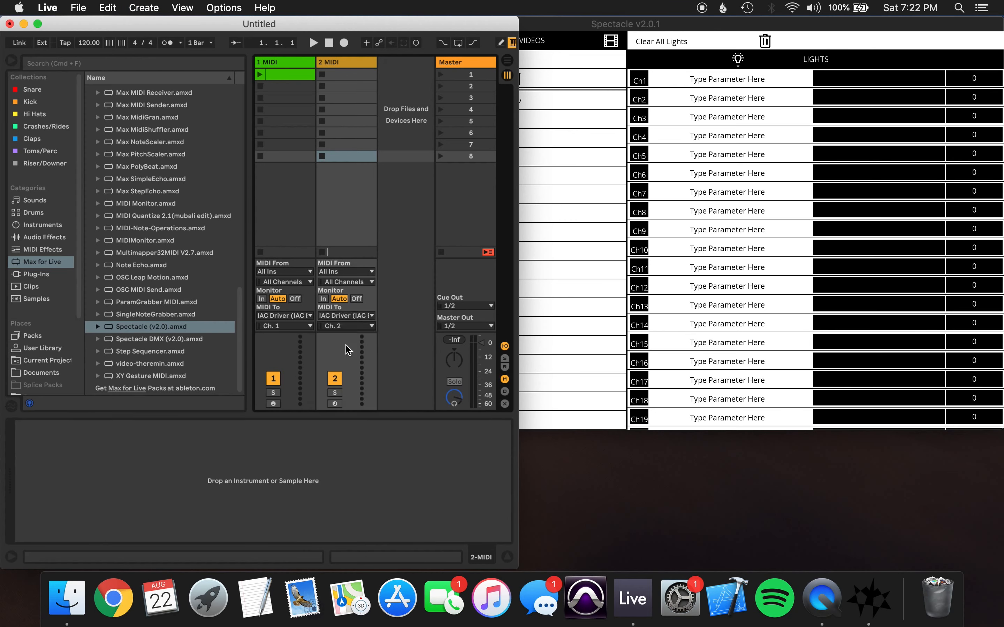
pyautogui.moveTo(133, 340); pyautogui.dragTo(345, 216)
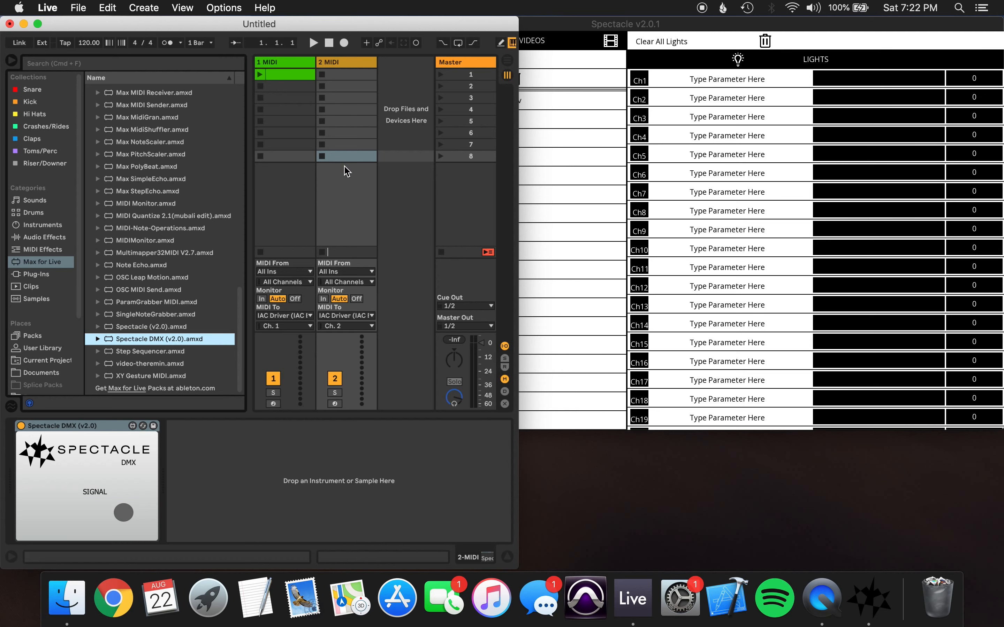
# Step: On the Lights 1 page of track 1's Spectacle device, raise light channel 1 to 87, channel 4 to 90 and channel 2 to about 76
pyautogui.click(282, 60)
pyautogui.click(51, 484)
pyautogui.moveTo(104, 456); pyautogui.dragTo(119, 417)
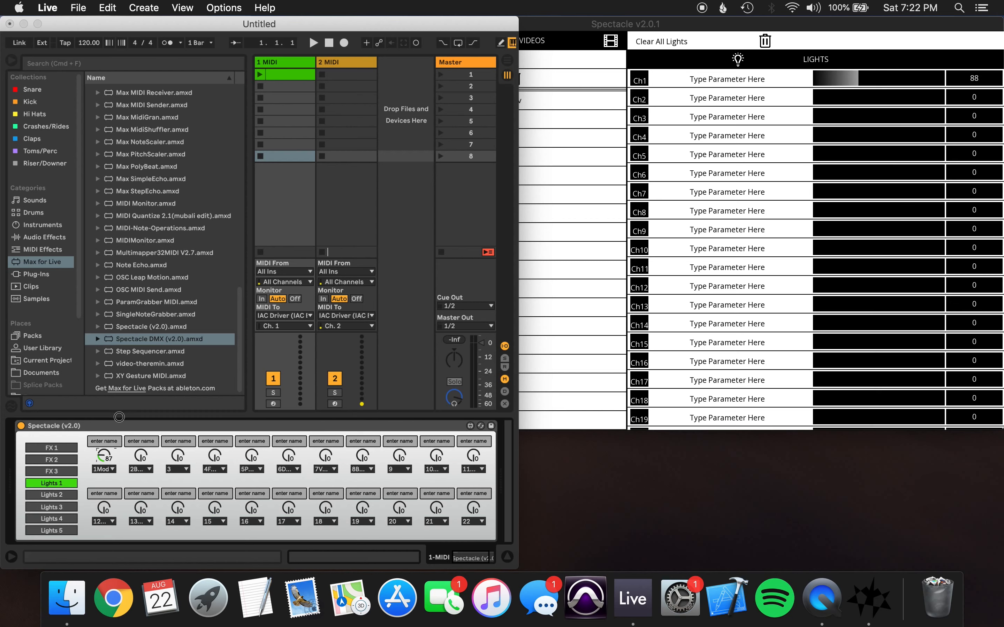
pyautogui.moveTo(181, 461); pyautogui.dragTo(232, 424)
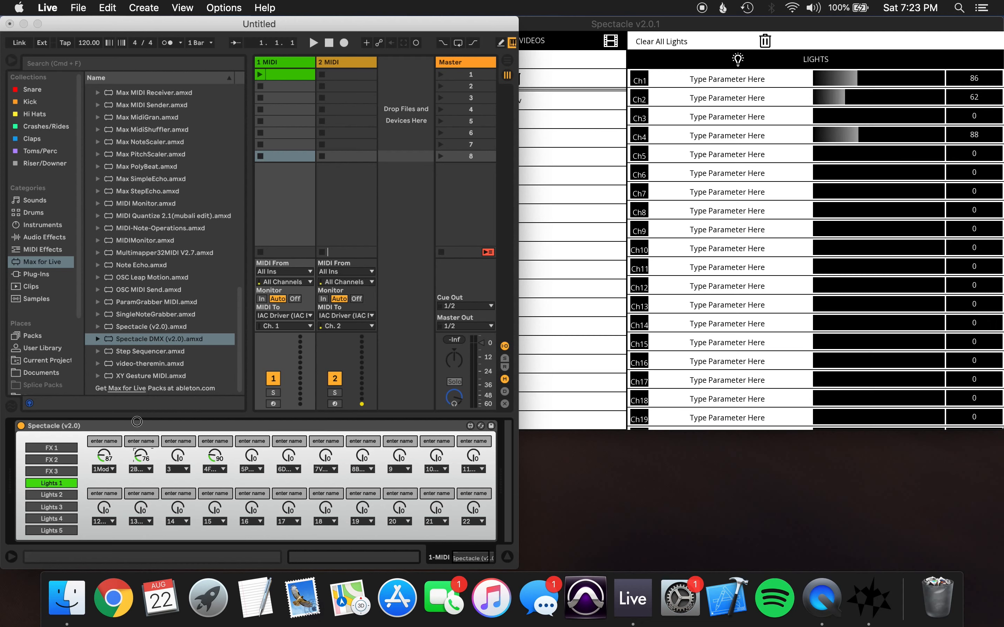